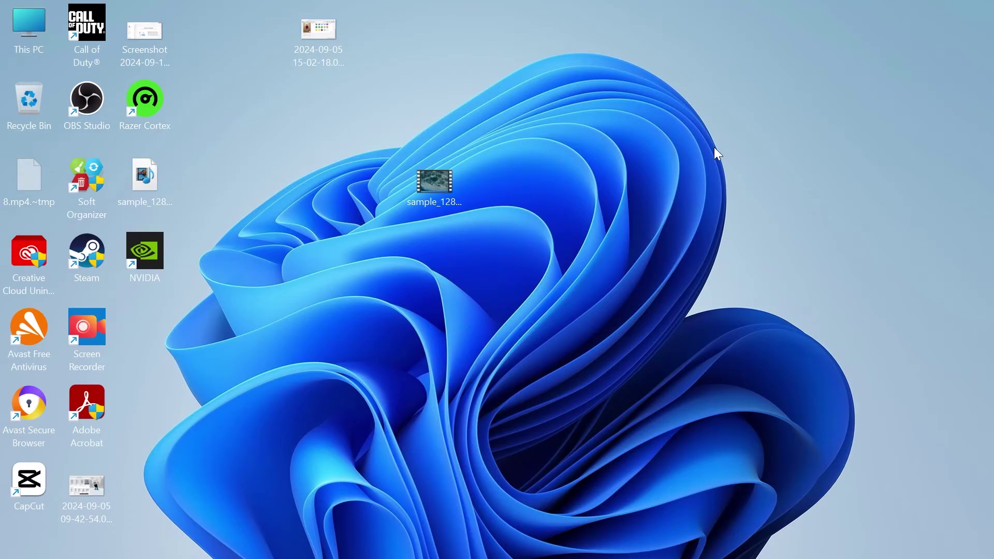
Search Google for 'nvidia app download' and open NVIDIA's official NVIDIA App page
{"action": "mouse_move", "coordinate": [508, 548]}
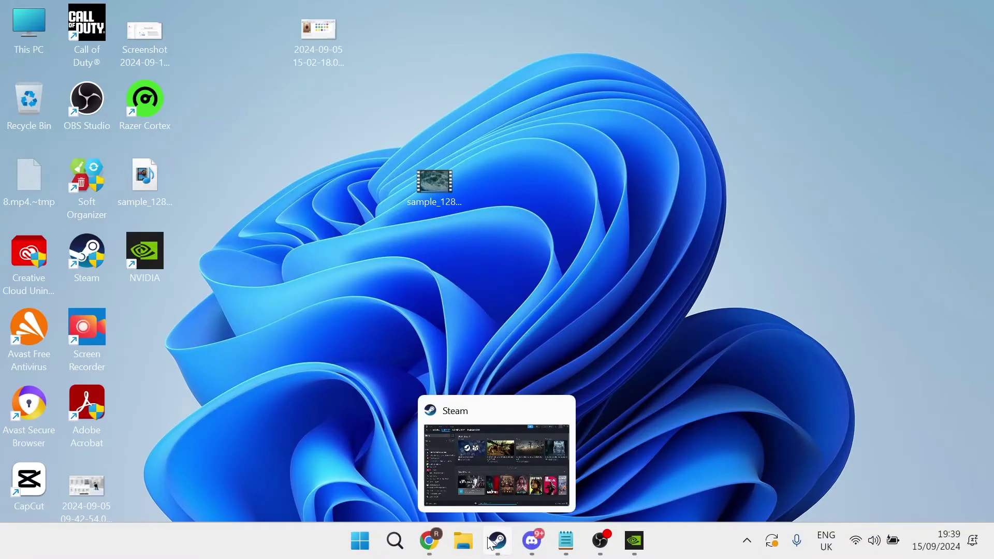
{"action": "left_click", "coordinate": [437, 549]}
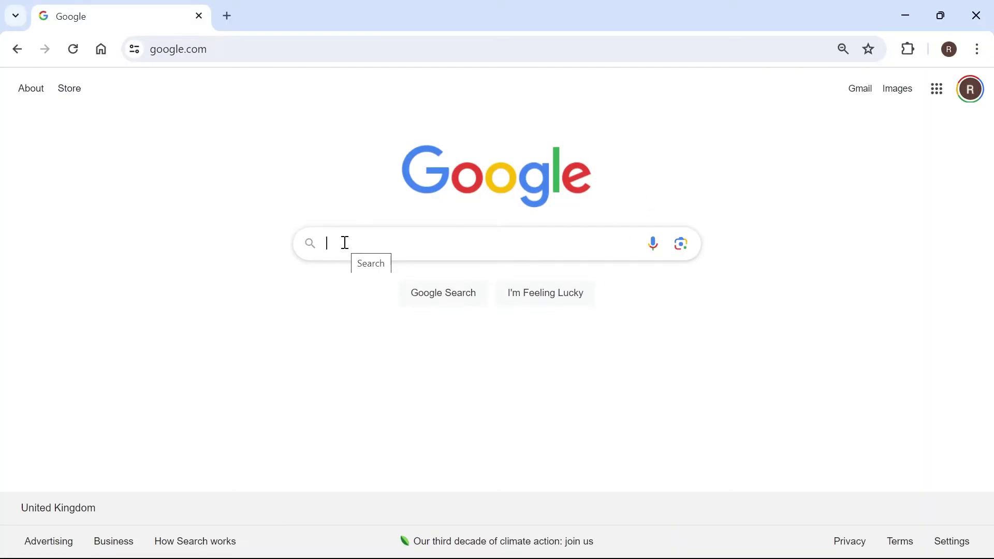
{"action": "type", "text": "nvidia ap"}
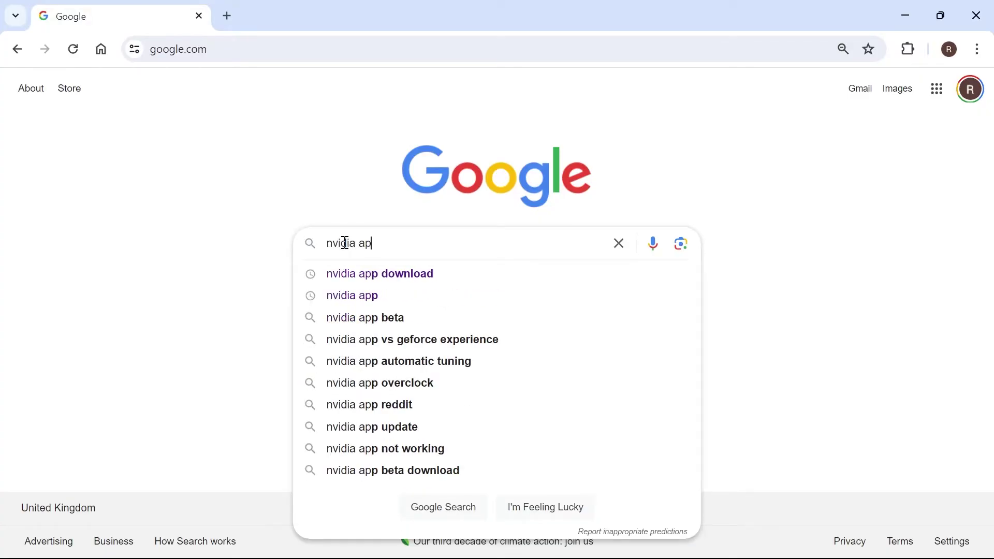
{"action": "type", "text": "p doownload"}
{"action": "key", "text": "Return"}
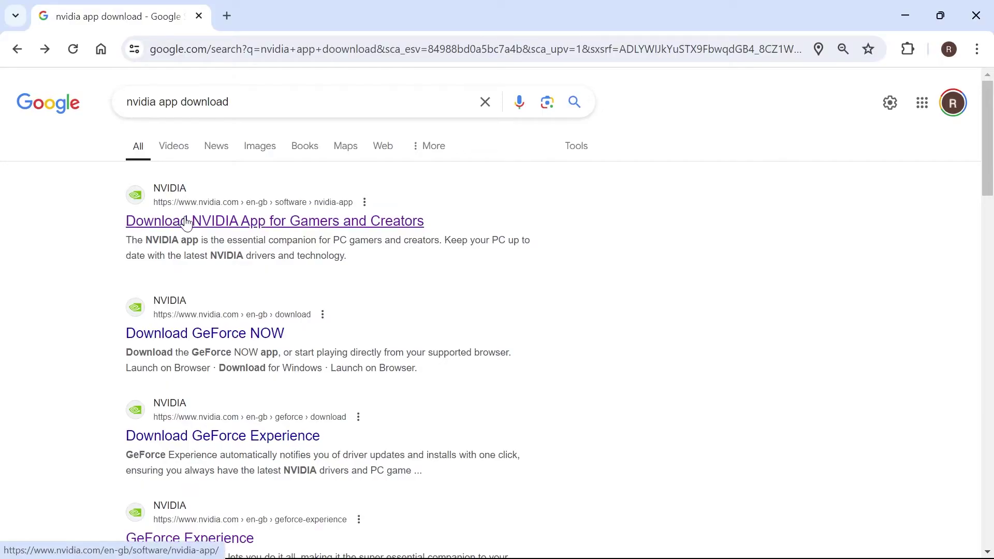
{"action": "left_click", "coordinate": [187, 223]}
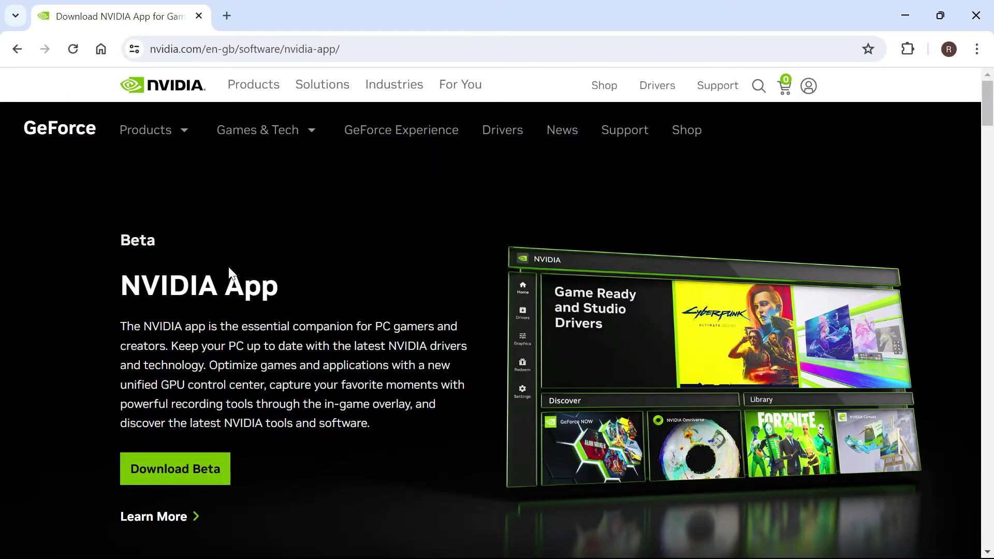
{"action": "left_click_drag", "start_coordinate": [142, 287], "coordinate": [285, 284]}
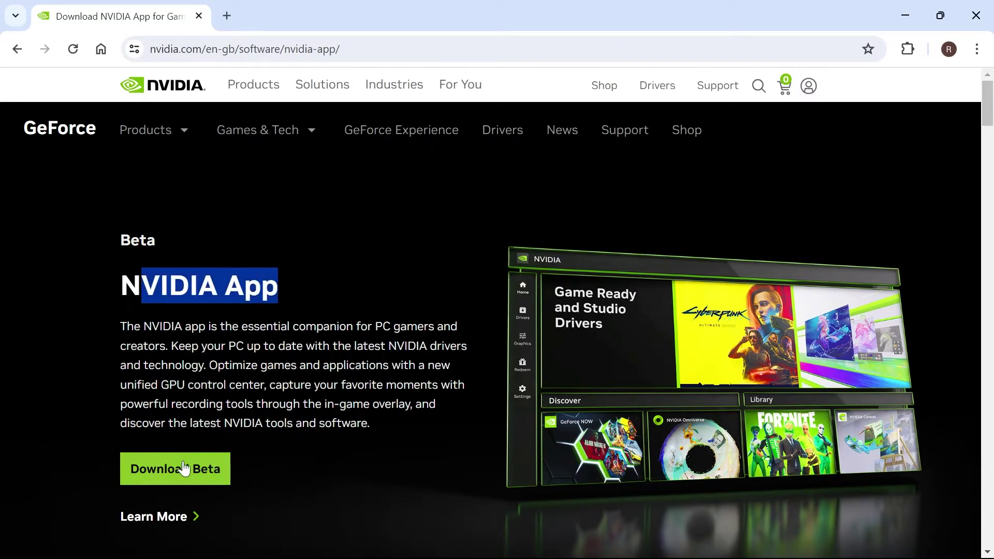
Start the NVIDIA App beta download, then bring up NVIDIA App on its Settings page
{"action": "left_click", "coordinate": [211, 474]}
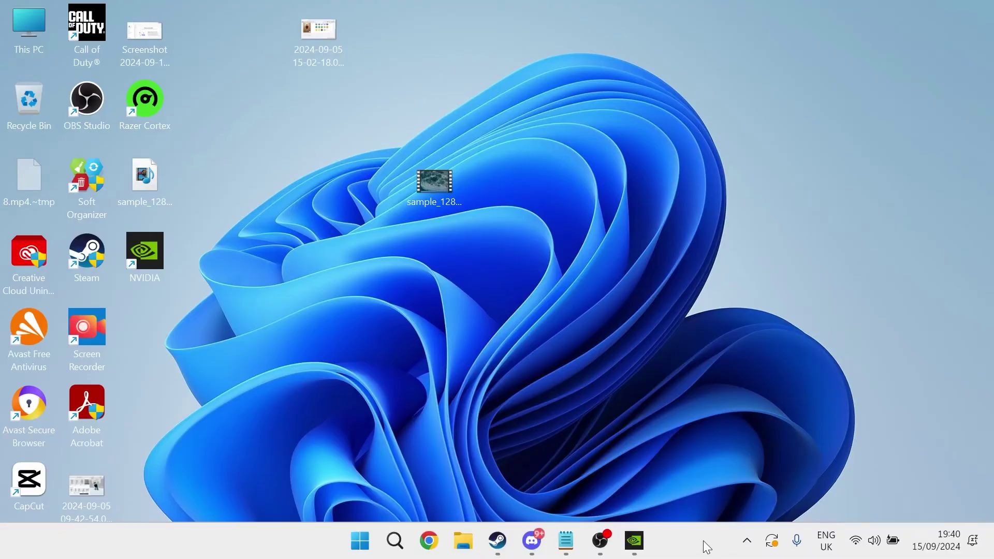
{"action": "mouse_move", "coordinate": [638, 556]}
{"action": "left_click", "coordinate": [574, 435]}
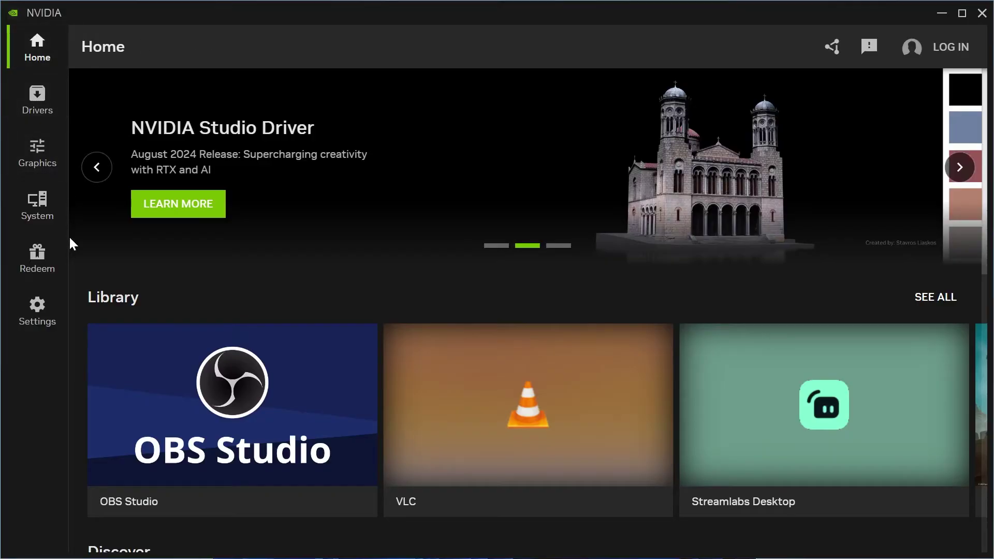
{"action": "left_click", "coordinate": [44, 313]}
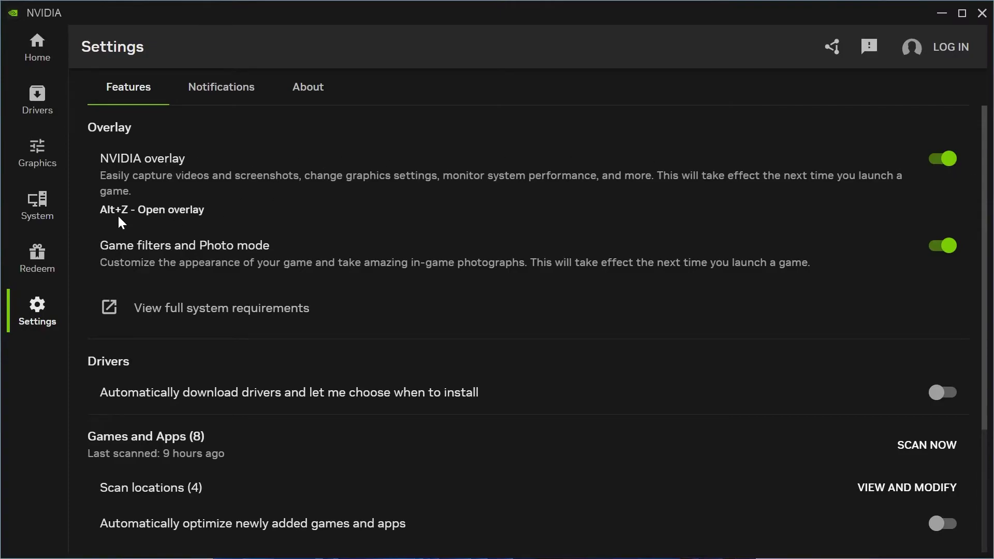
In the Alt+Z overlay's Instant Replay video capture settings, set replay length to 2 minutes
{"action": "key", "text": "alt+z"}
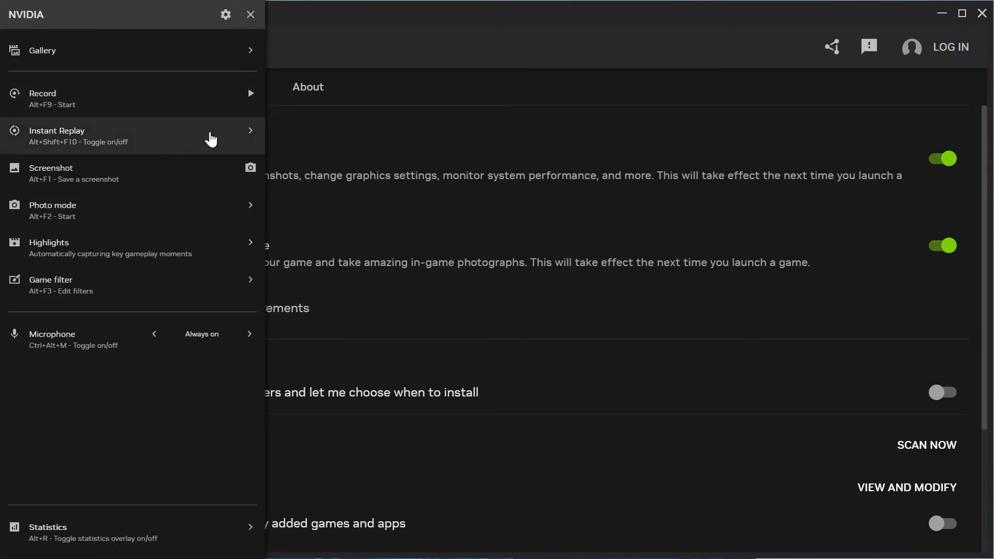
{"action": "left_click", "coordinate": [252, 138]}
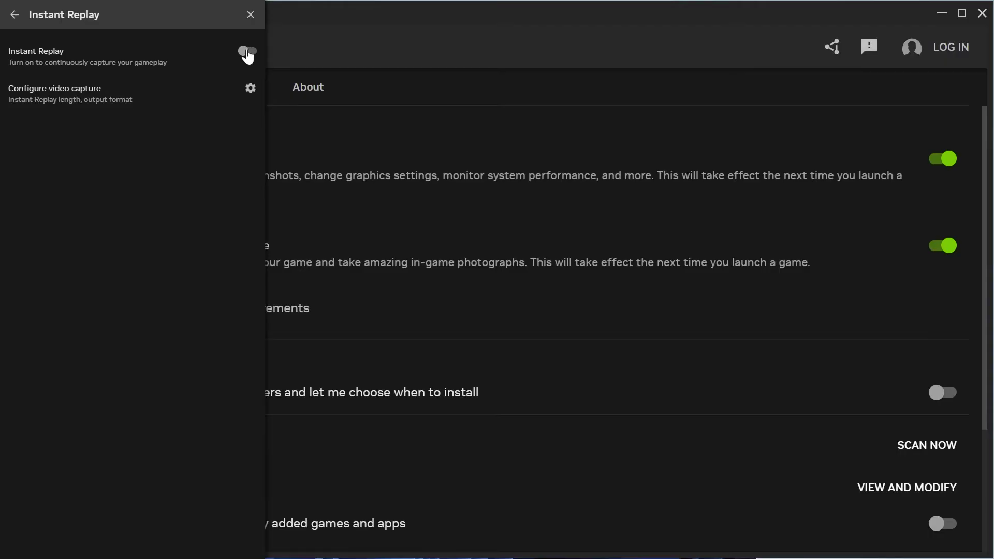
{"action": "left_click", "coordinate": [251, 94]}
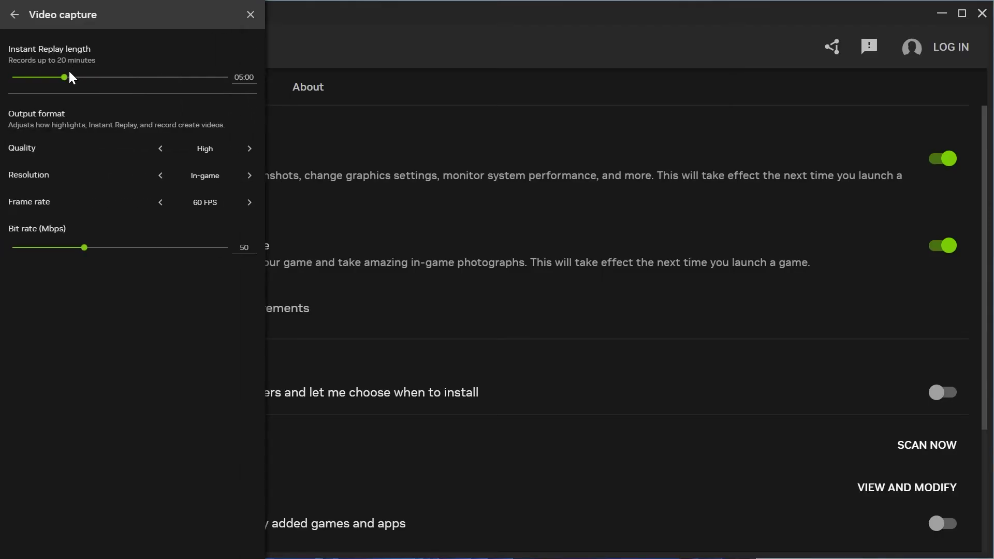
{"action": "left_click_drag", "start_coordinate": [66, 74], "coordinate": [32, 80]}
Set capture quality to Custom at 60 FPS with the bit rate lowered to 25 Mbps
{"action": "left_click", "coordinate": [249, 148]}
{"action": "left_click", "coordinate": [242, 201]}
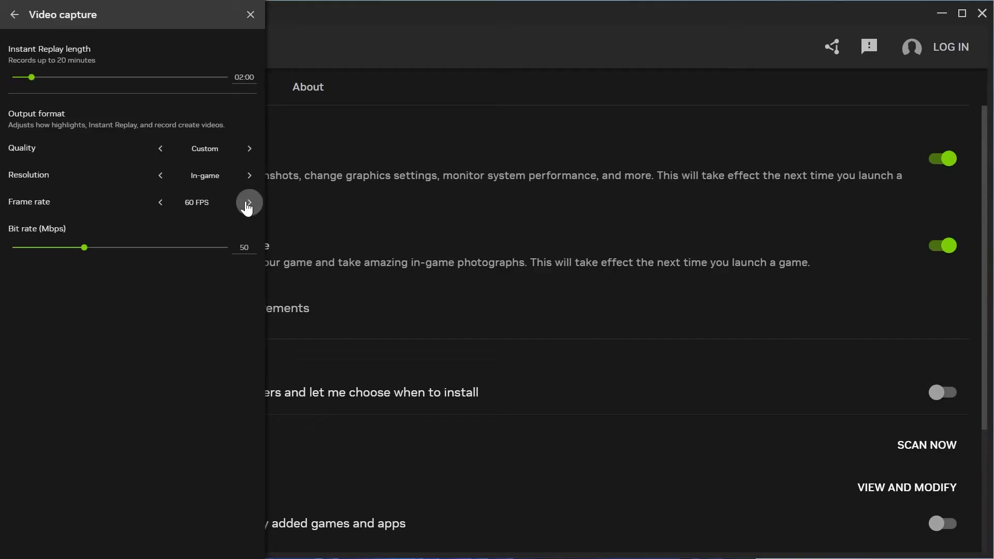
{"action": "left_click", "coordinate": [160, 202]}
{"action": "mouse_move", "coordinate": [86, 246]}
{"action": "left_mouse_down"}
{"action": "mouse_move", "coordinate": [66, 250]}
{"action": "mouse_move", "coordinate": [81, 252]}
{"action": "left_mouse_up"}
{"action": "left_click_drag", "start_coordinate": [85, 246], "coordinate": [38, 249]}
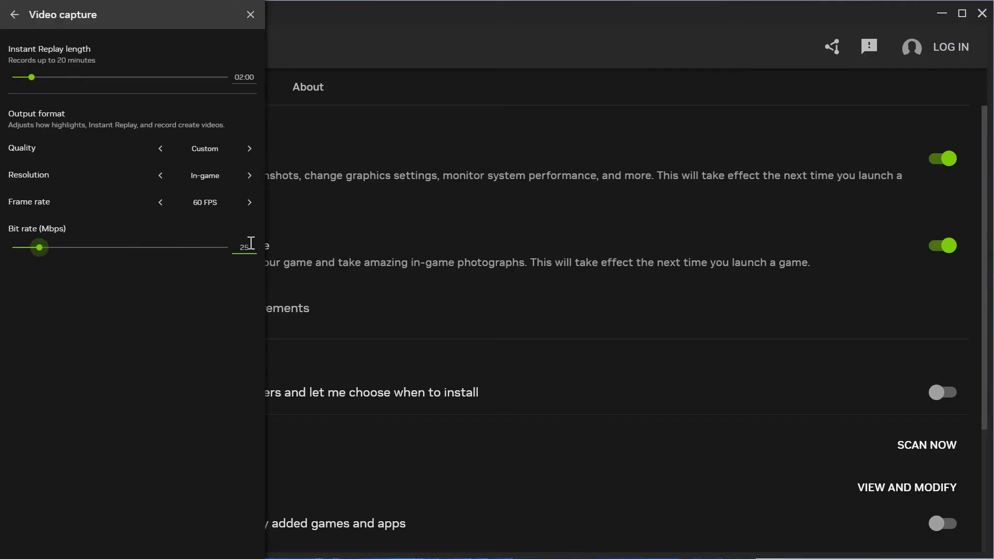
Turn Instant Replay on and switch off automatic highlight capture in Highlights
{"action": "left_click", "coordinate": [14, 16]}
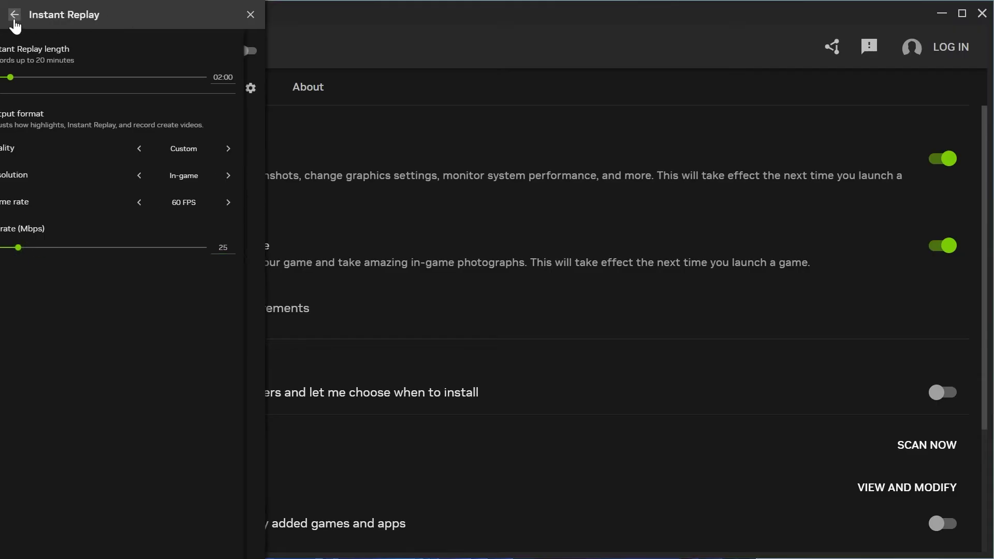
{"action": "left_click", "coordinate": [249, 53]}
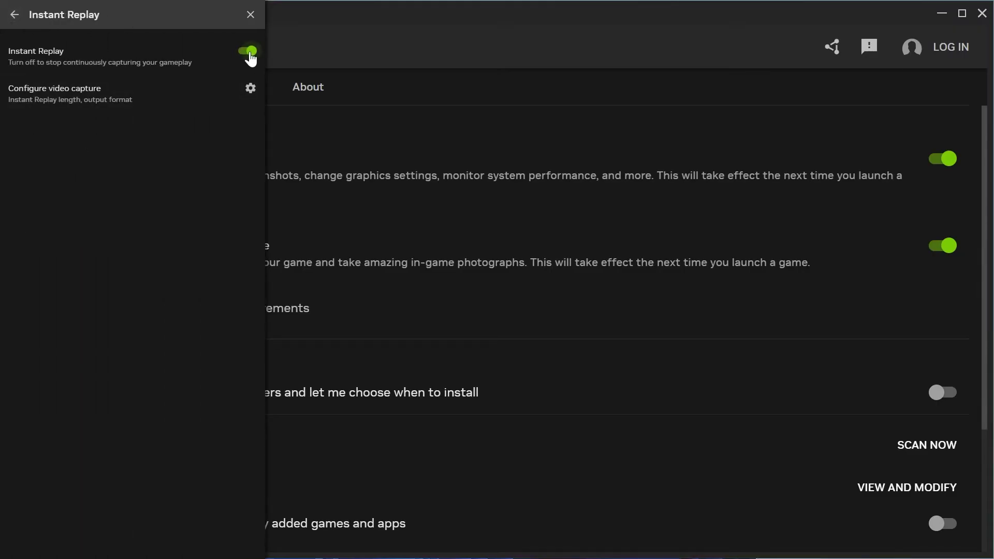
{"action": "left_click", "coordinate": [15, 16]}
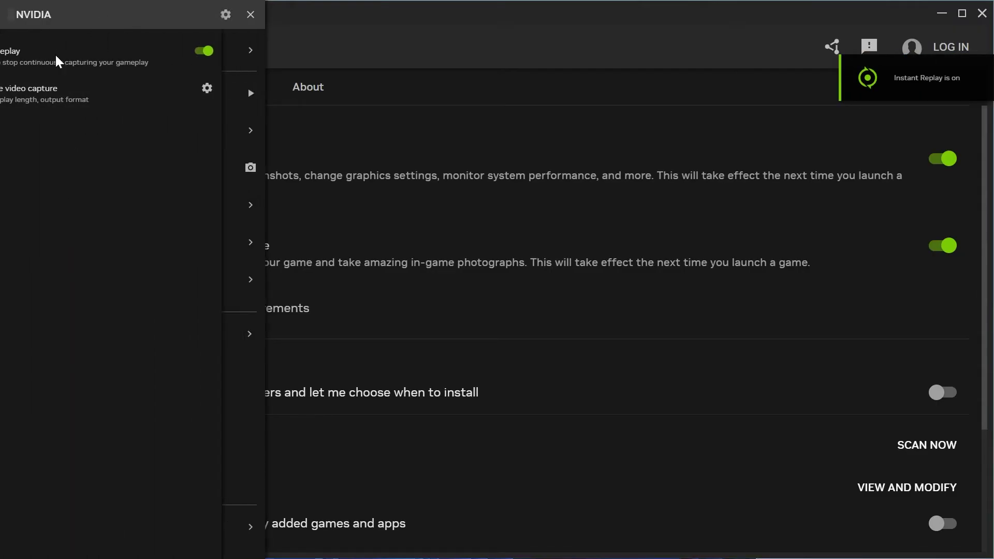
{"action": "left_click", "coordinate": [248, 248]}
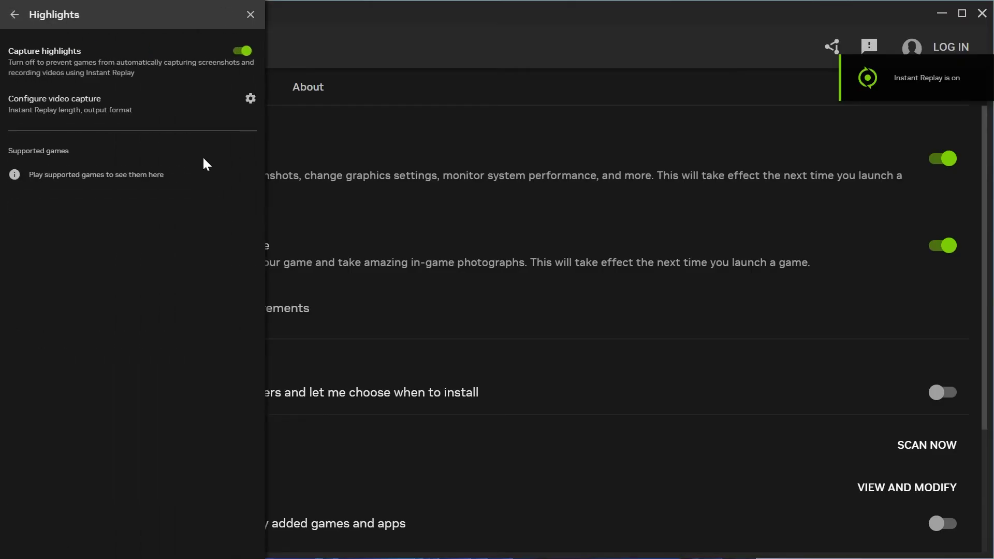
{"action": "left_click", "coordinate": [241, 50]}
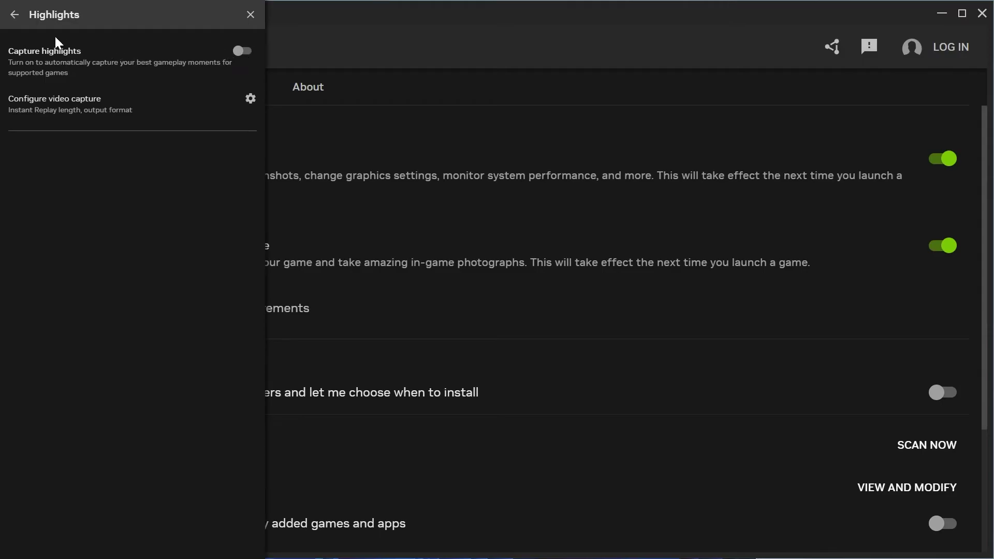
In the overlay's Audio settings, set the Audio tracks format to Separate tracks
{"action": "left_click", "coordinate": [14, 20]}
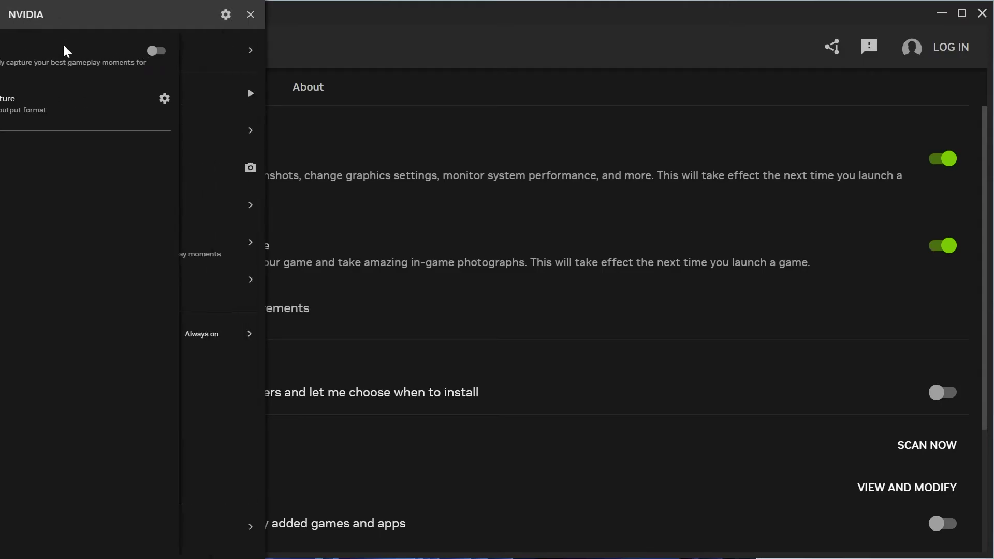
{"action": "left_click", "coordinate": [228, 17]}
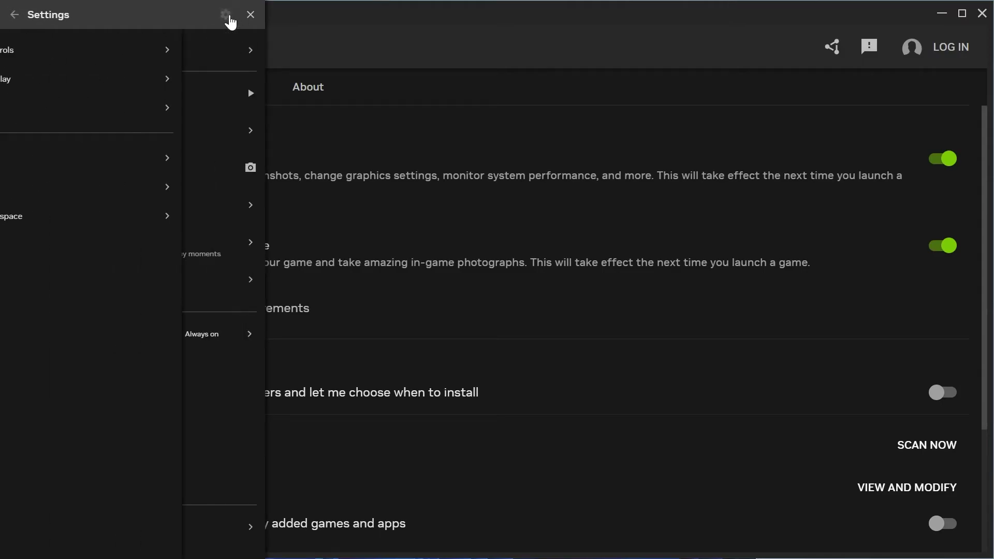
{"action": "left_click", "coordinate": [170, 160]}
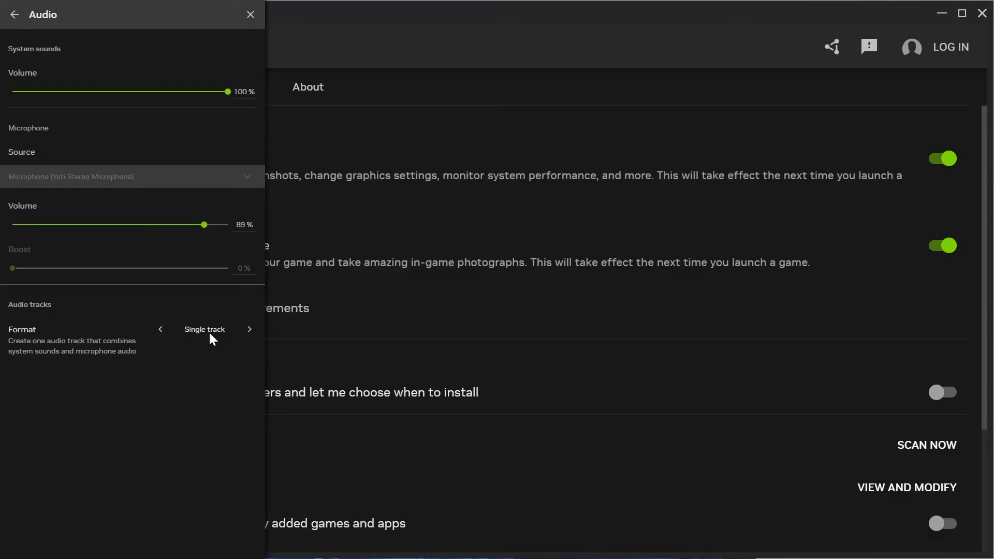
{"action": "left_click", "coordinate": [249, 330]}
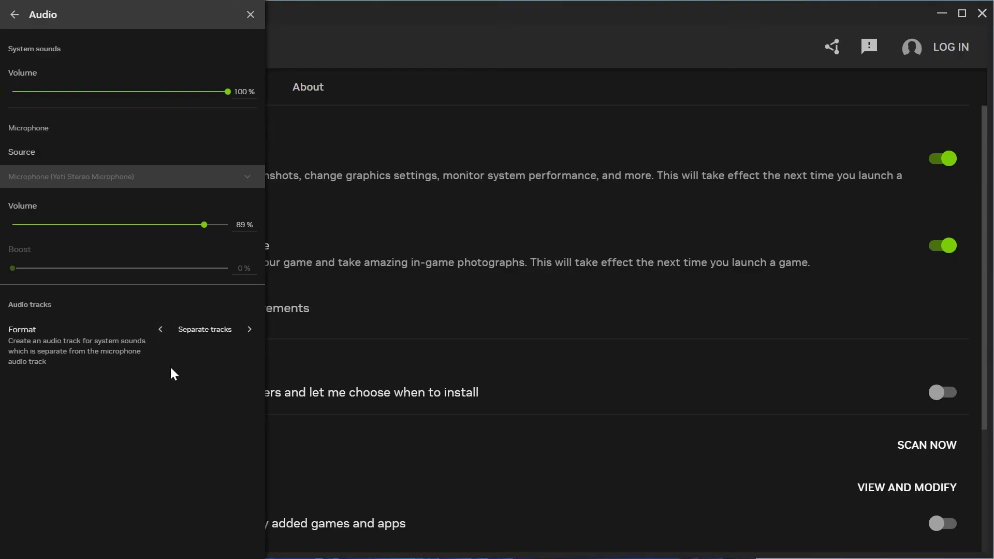
{"action": "left_click", "coordinate": [161, 331]}
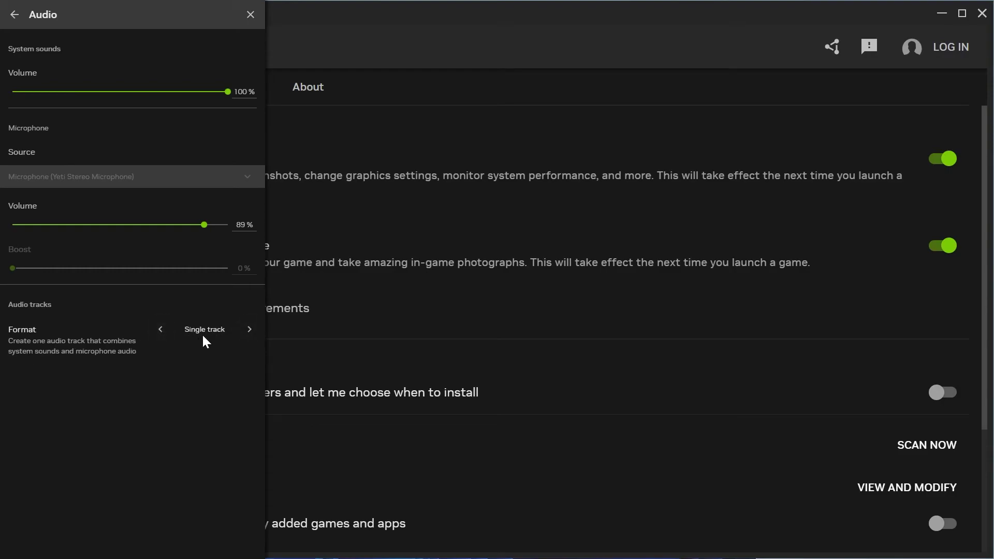
{"action": "left_click", "coordinate": [249, 329]}
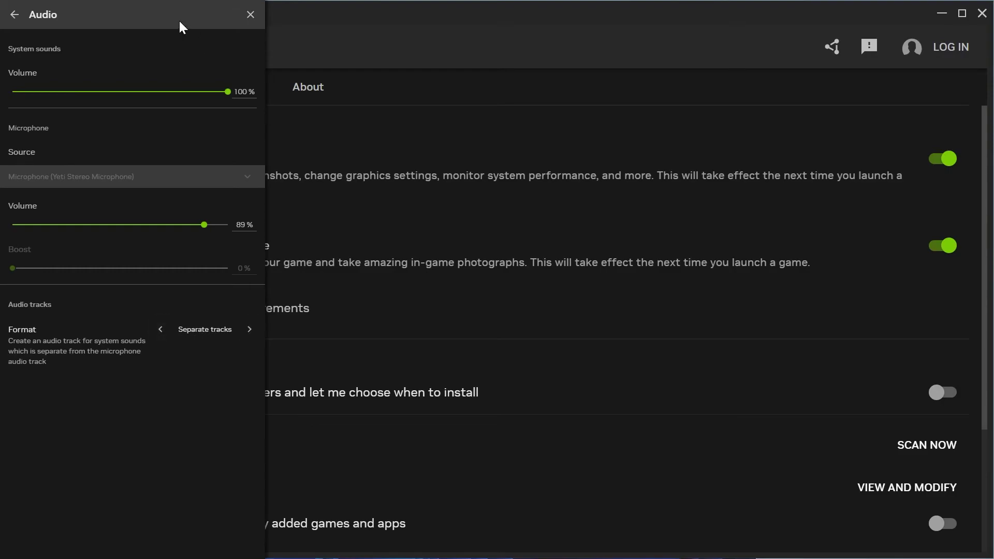
Browse the Files and disk space gallery location, leaving it at Videos\NVIDIA
{"action": "left_click", "coordinate": [14, 16]}
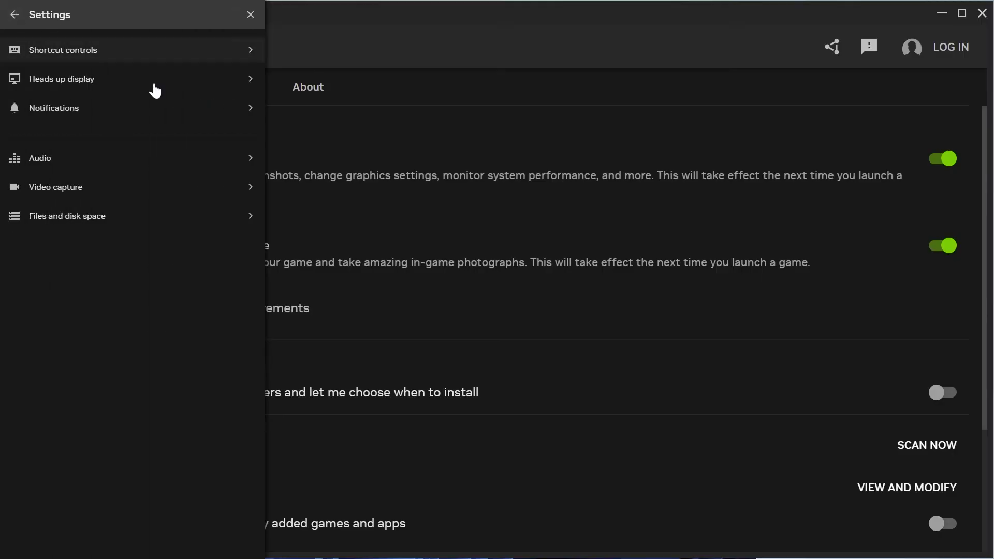
{"action": "left_click", "coordinate": [110, 217]}
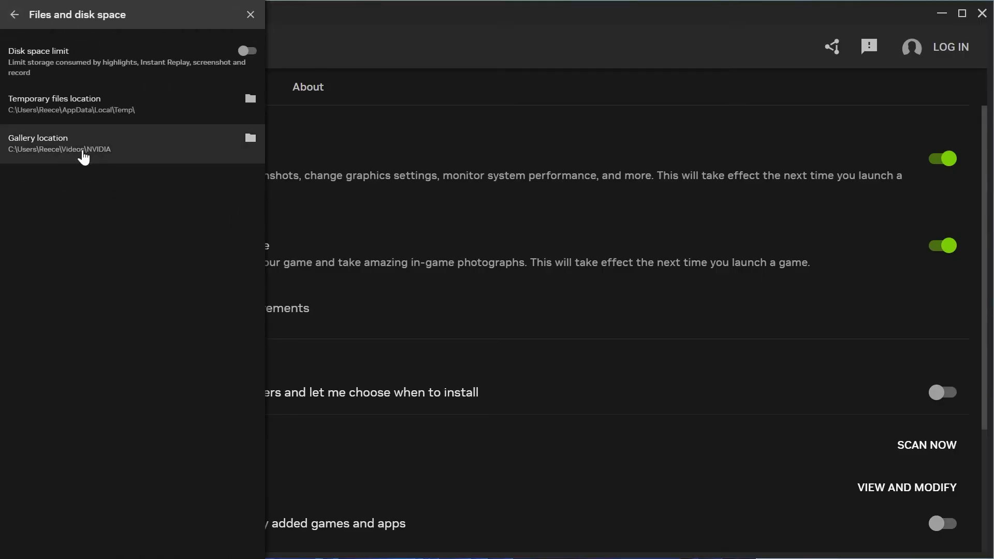
{"action": "left_click", "coordinate": [81, 156]}
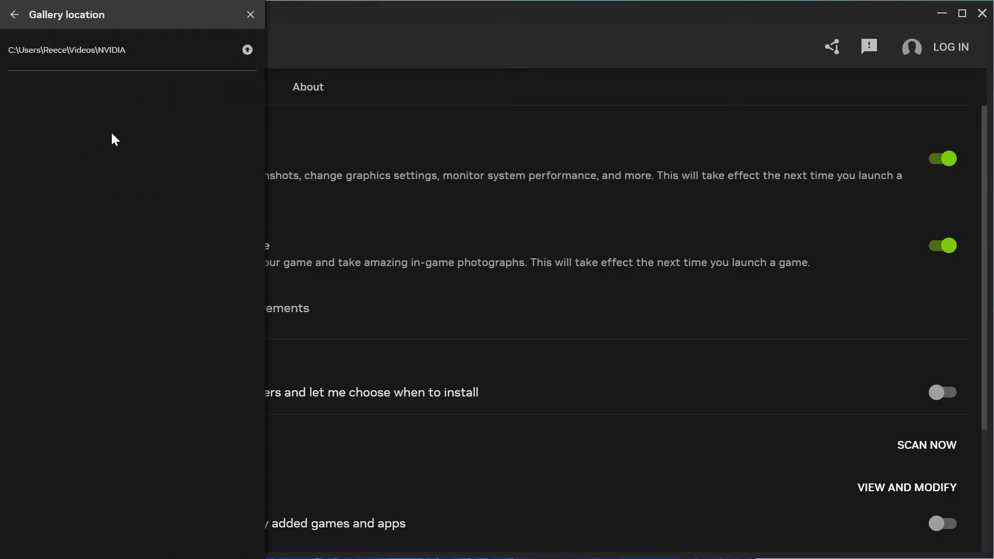
{"action": "left_click", "coordinate": [166, 55]}
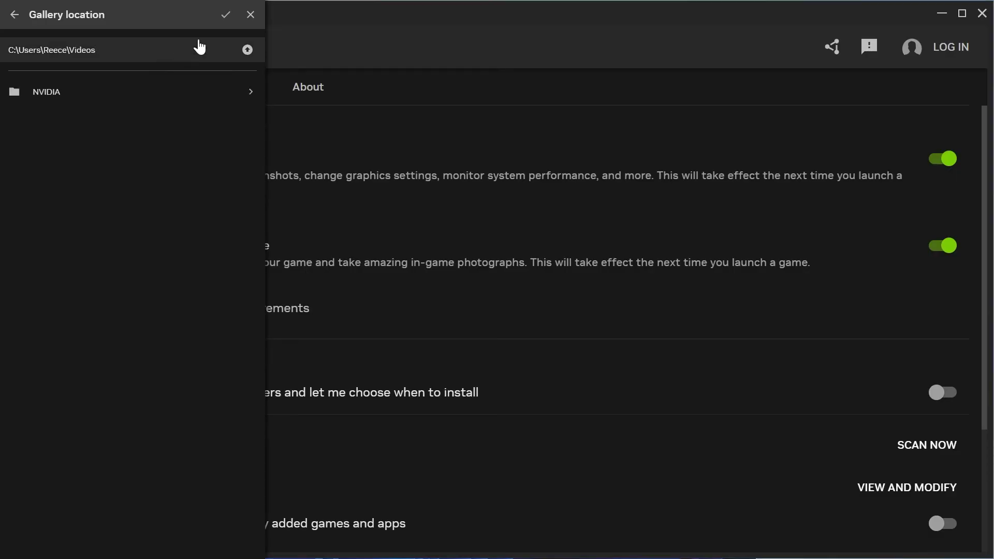
{"action": "left_click", "coordinate": [31, 91]}
{"action": "left_click", "coordinate": [130, 58]}
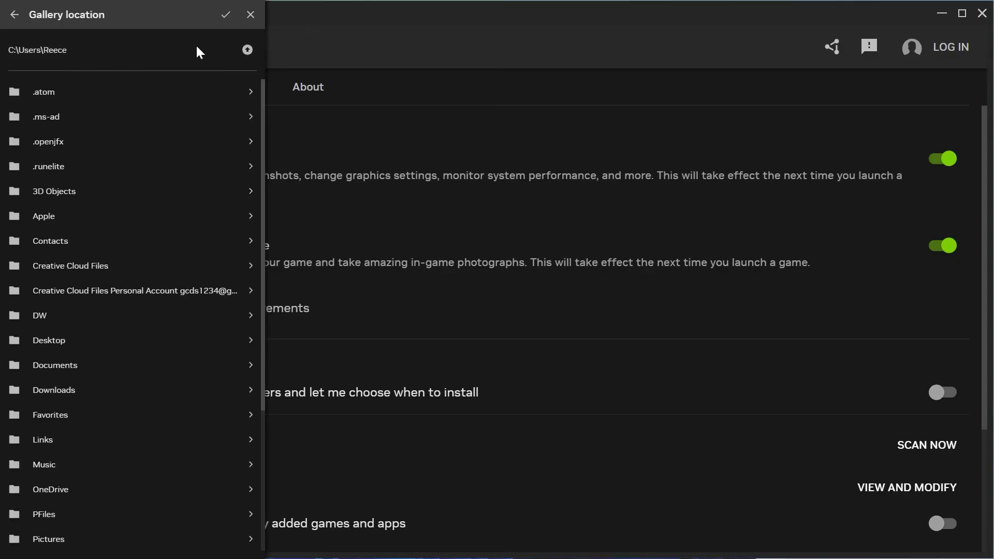
{"action": "left_click", "coordinate": [247, 50]}
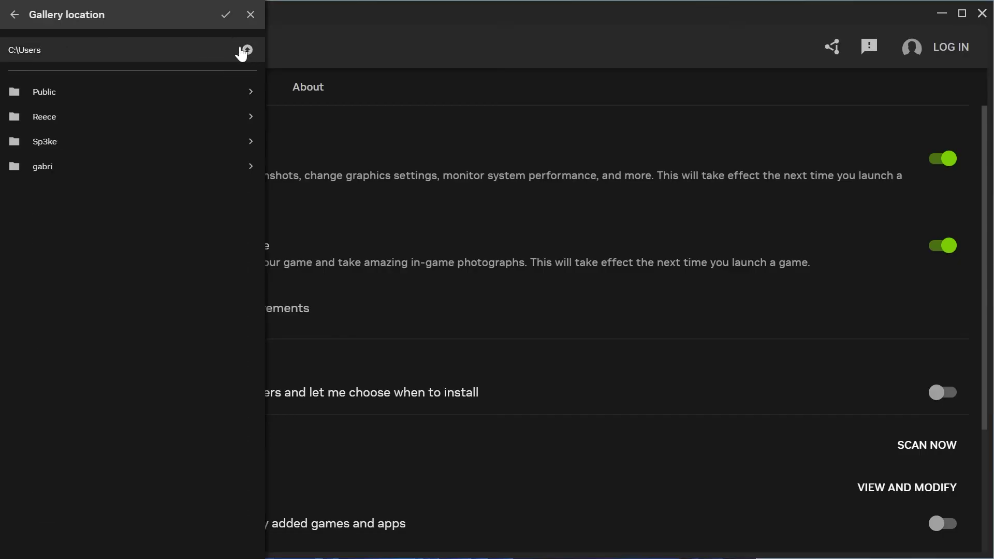
{"action": "left_click", "coordinate": [15, 16]}
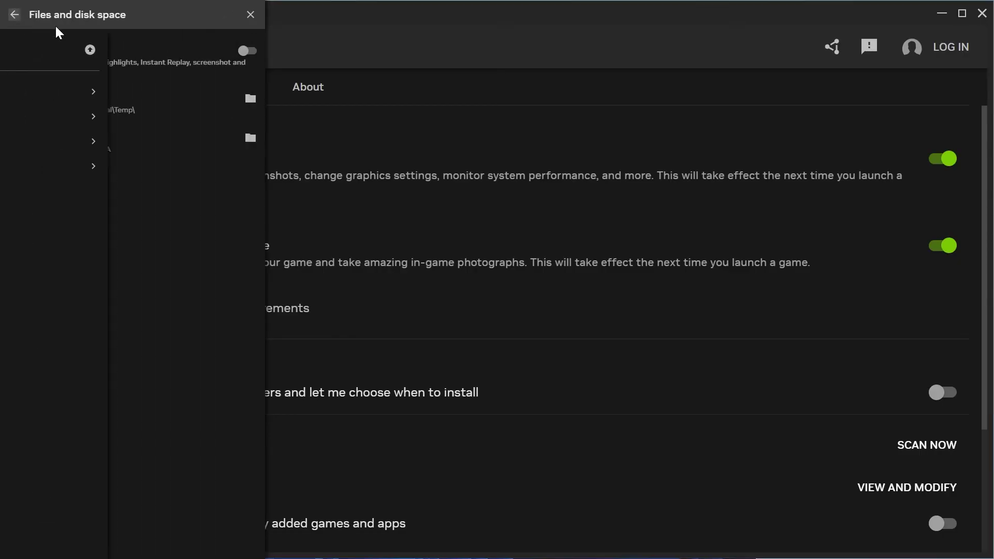
Check in Shortcut controls that 'Save last 2 mins' is bound to Alt+F10
{"action": "left_click", "coordinate": [14, 16]}
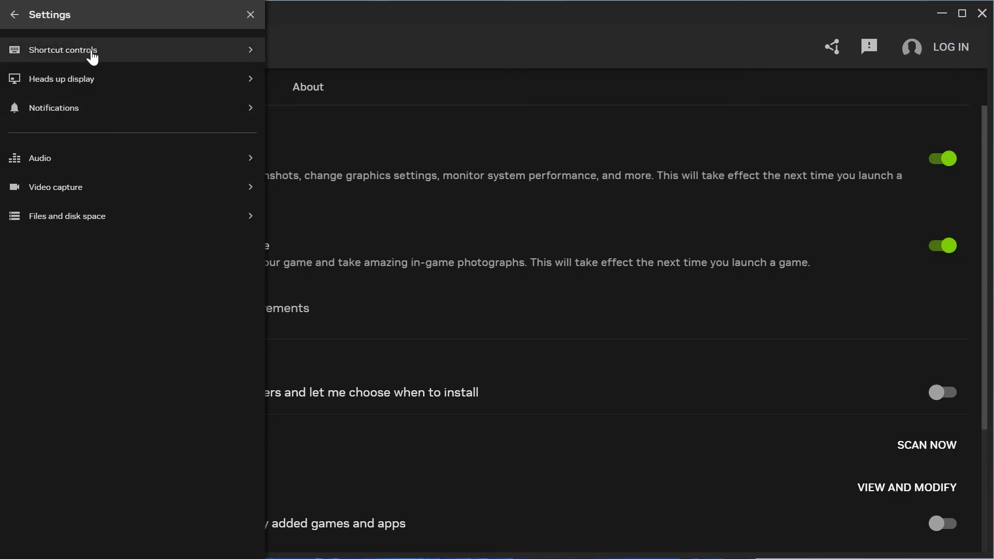
{"action": "left_click", "coordinate": [91, 56]}
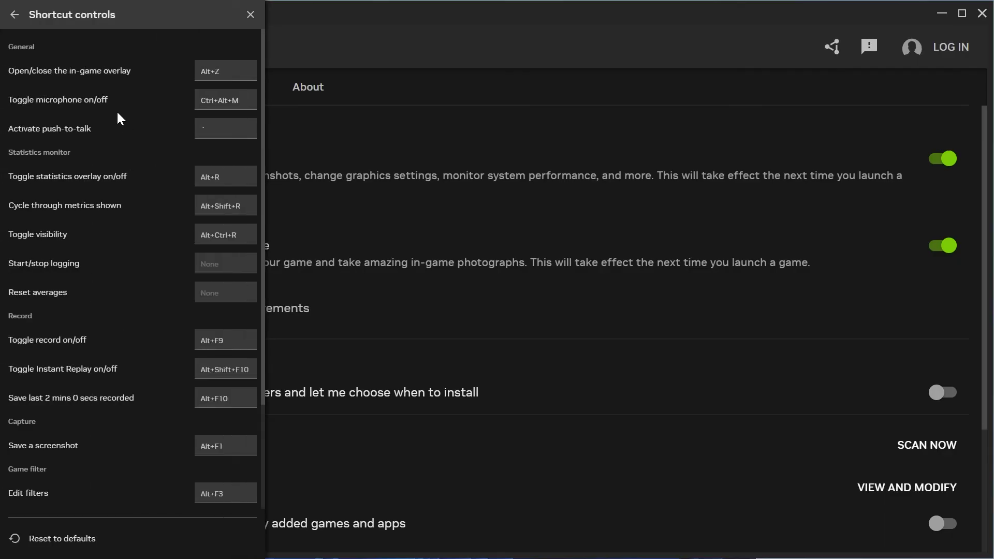
{"action": "scroll", "coordinate": [117, 130], "scroll_direction": "down", "scroll_amount": 5}
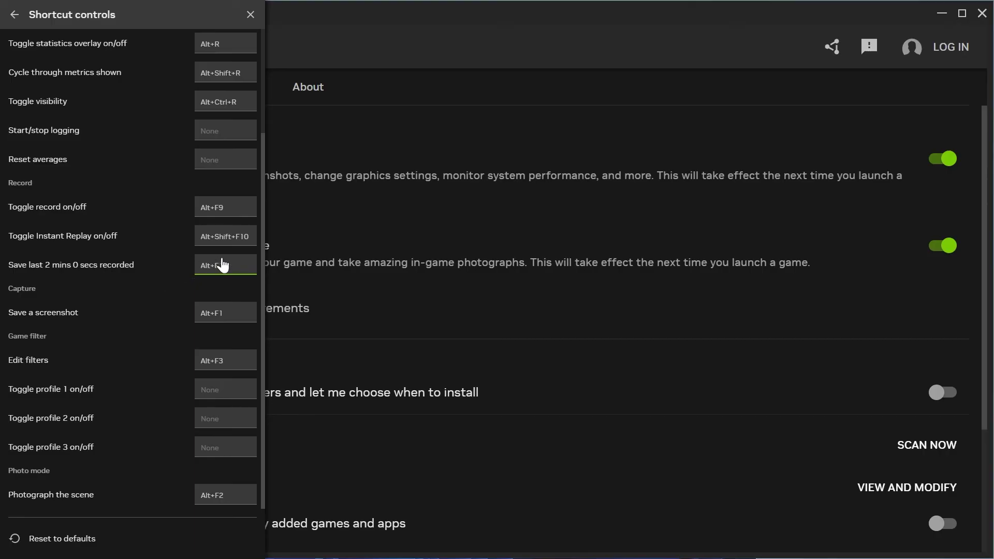
{"action": "left_click", "coordinate": [220, 273]}
{"action": "left_click", "coordinate": [15, 19]}
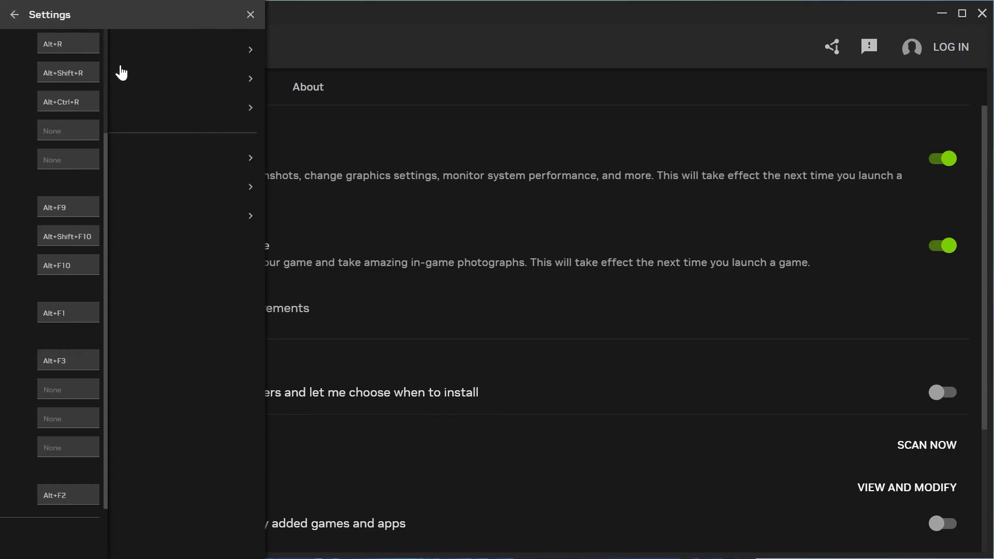
View the empty Gallery from the overlay menu, then close the overlay panel
{"action": "left_click", "coordinate": [14, 19]}
{"action": "left_click", "coordinate": [77, 49]}
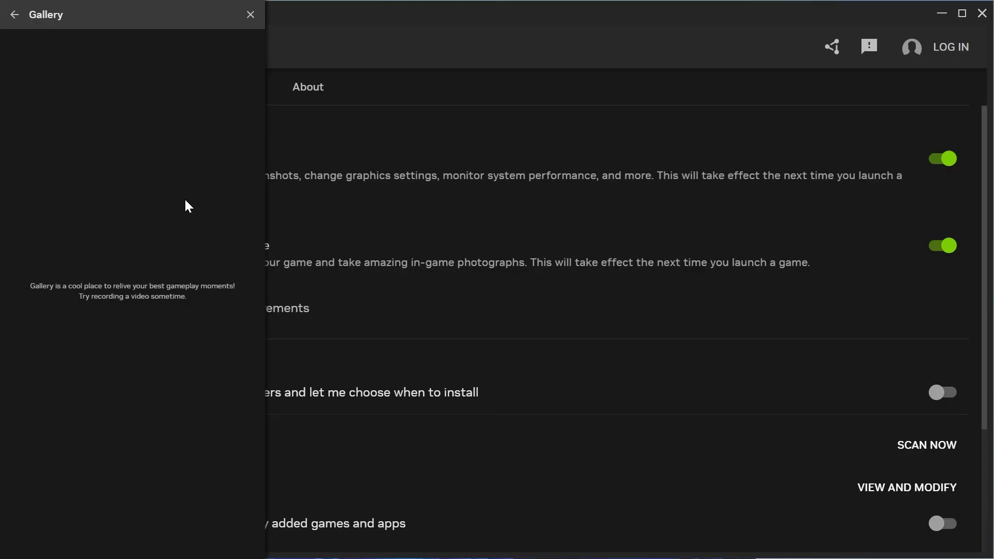
{"action": "left_click", "coordinate": [15, 16]}
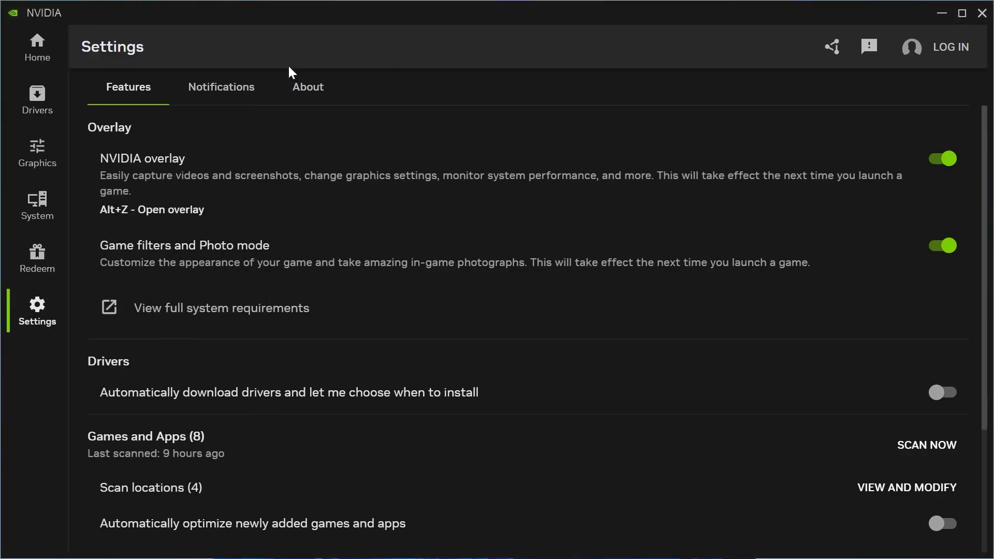